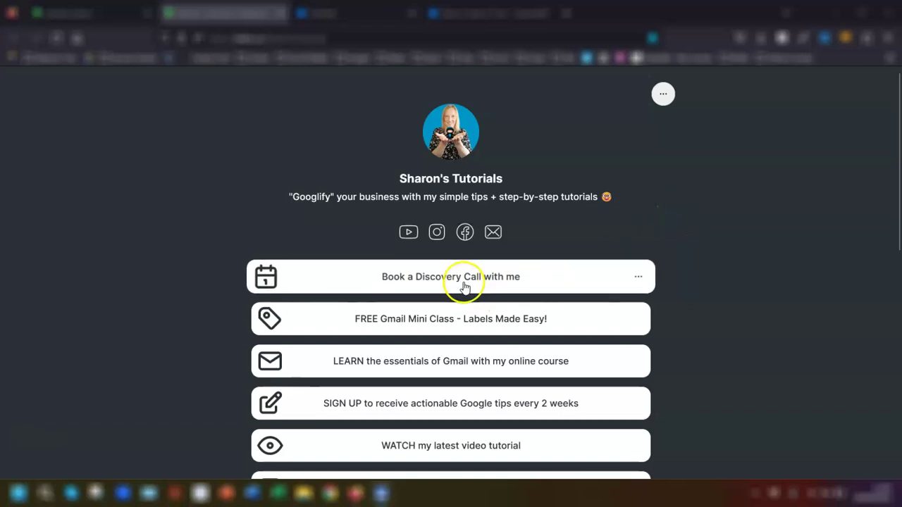
- Preview the Book a Discovery Call booking flow by choosing the 1:00pm slot on Wednesday, August 30, 2023 and viewing the details form
{"action": "left_click", "coordinate": [462, 285]}
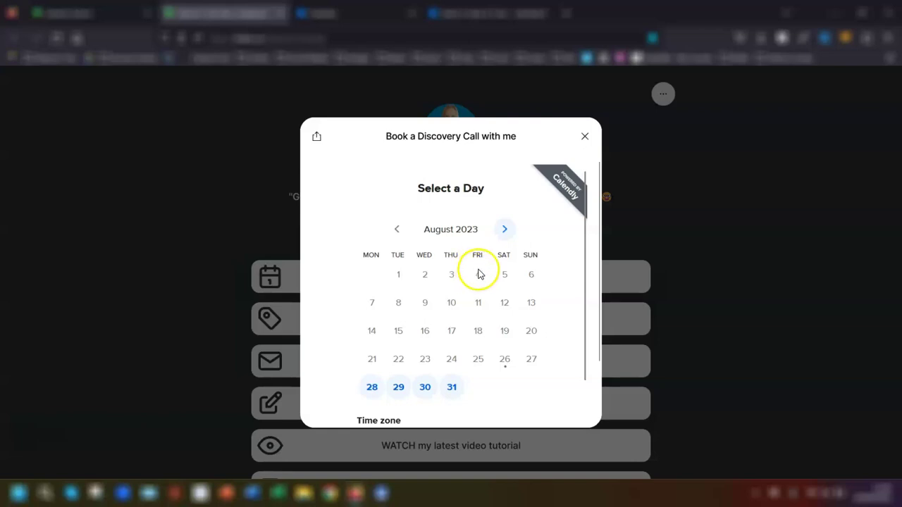
{"action": "scroll", "coordinate": [468, 282], "scroll_direction": "down", "scroll_amount": 1}
{"action": "left_click", "coordinate": [426, 321]}
{"action": "left_click", "coordinate": [441, 343]}
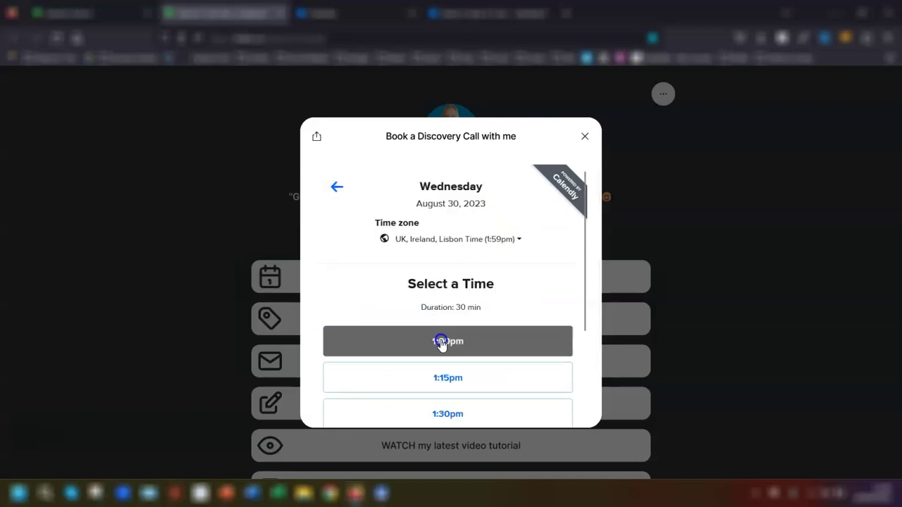
{"action": "left_click", "coordinate": [516, 341]}
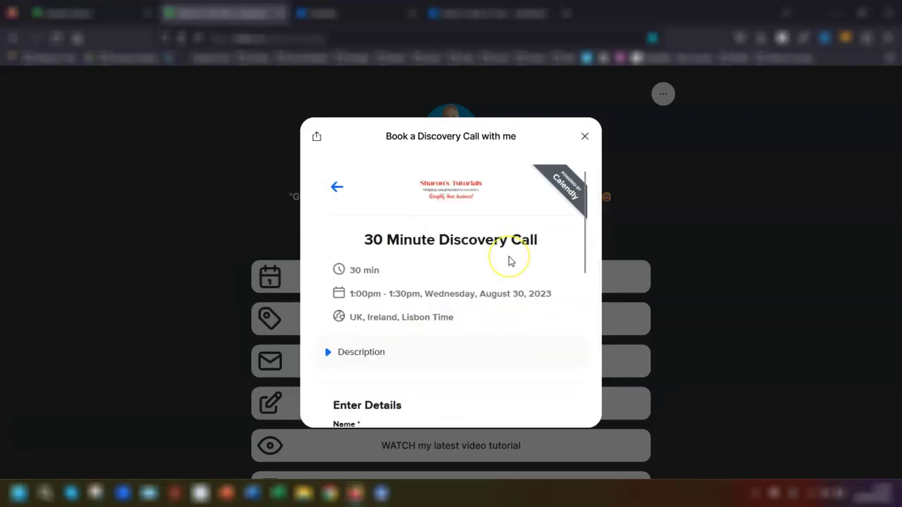
{"action": "scroll", "coordinate": [509, 258], "scroll_direction": "down", "scroll_amount": 5}
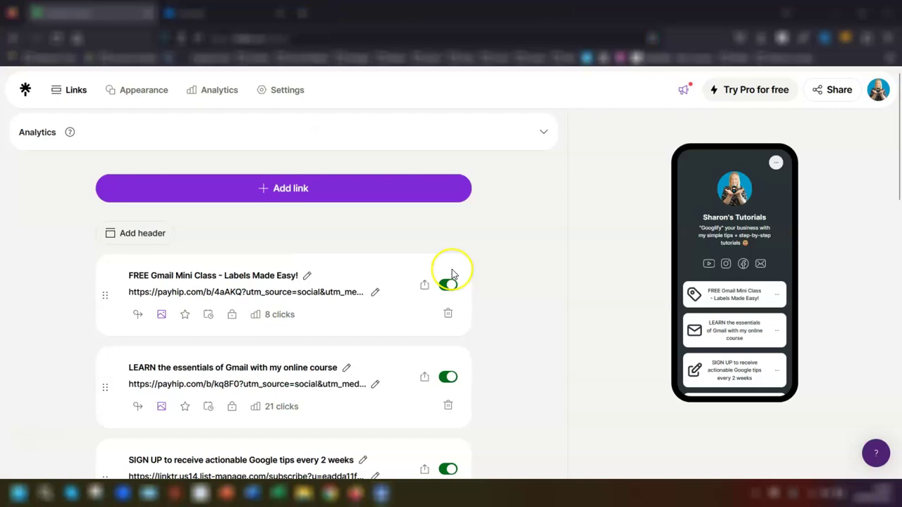
- Add a Calendly link to the Linktree from the full list of Grow your following link types
{"action": "left_click", "coordinate": [261, 188]}
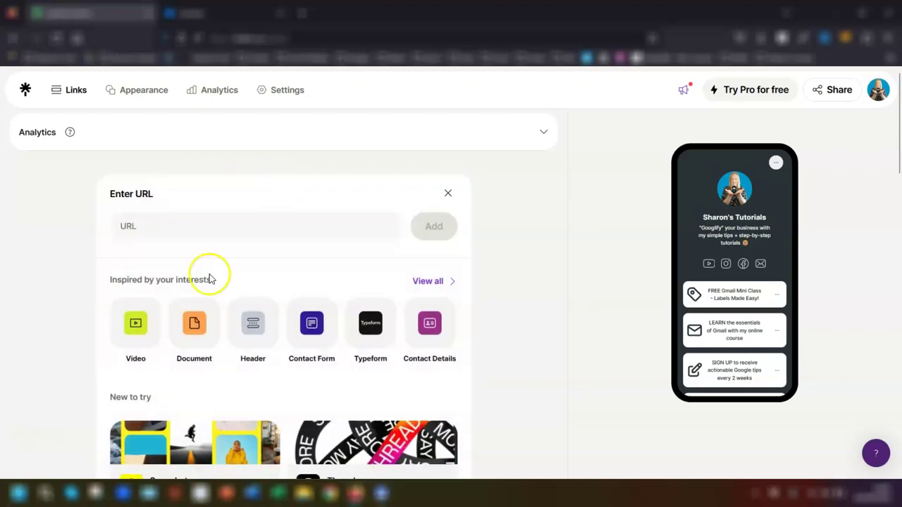
{"action": "left_click", "coordinate": [428, 282]}
{"action": "scroll", "coordinate": [434, 283], "scroll_direction": "down", "scroll_amount": 3}
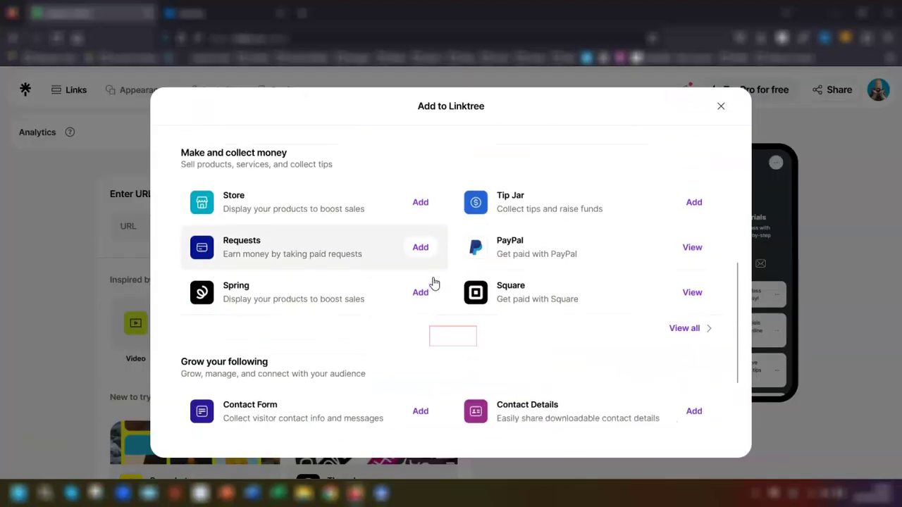
{"action": "scroll", "coordinate": [433, 283], "scroll_direction": "down", "scroll_amount": 2}
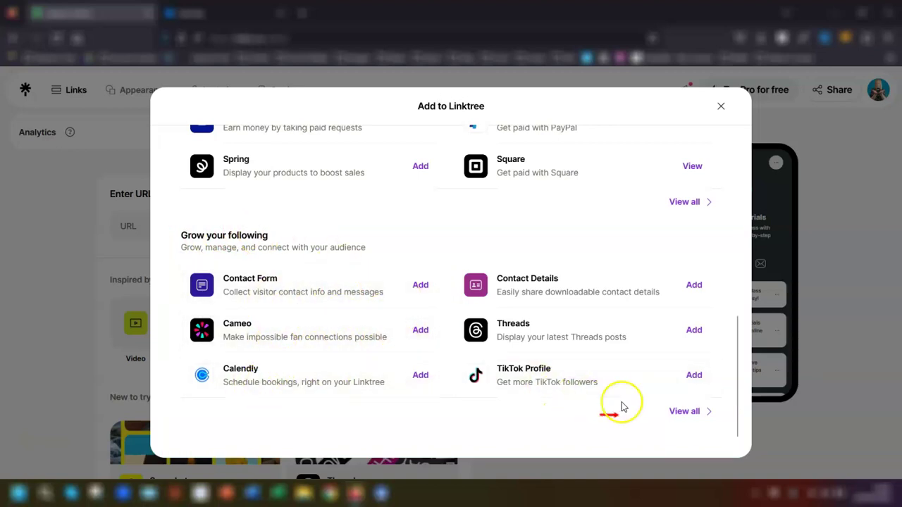
{"action": "left_click", "coordinate": [688, 415]}
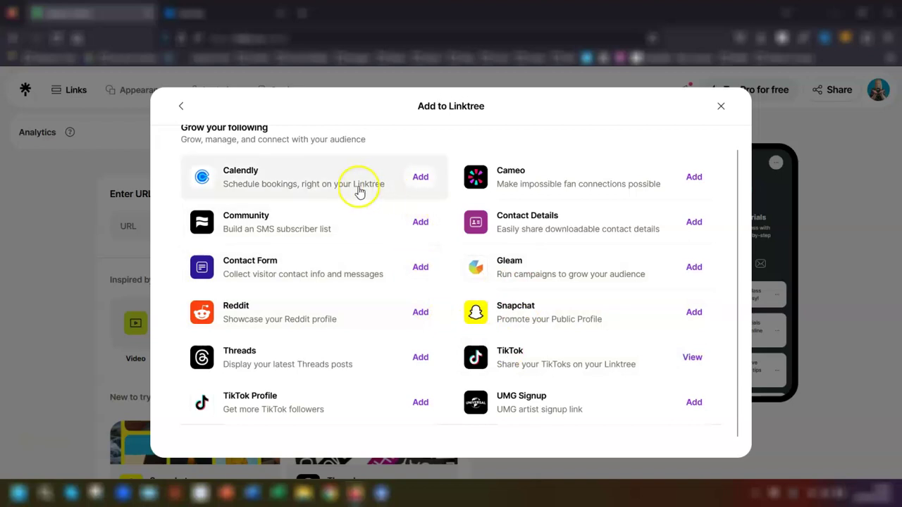
{"action": "scroll", "coordinate": [360, 195], "scroll_direction": "up", "scroll_amount": 1}
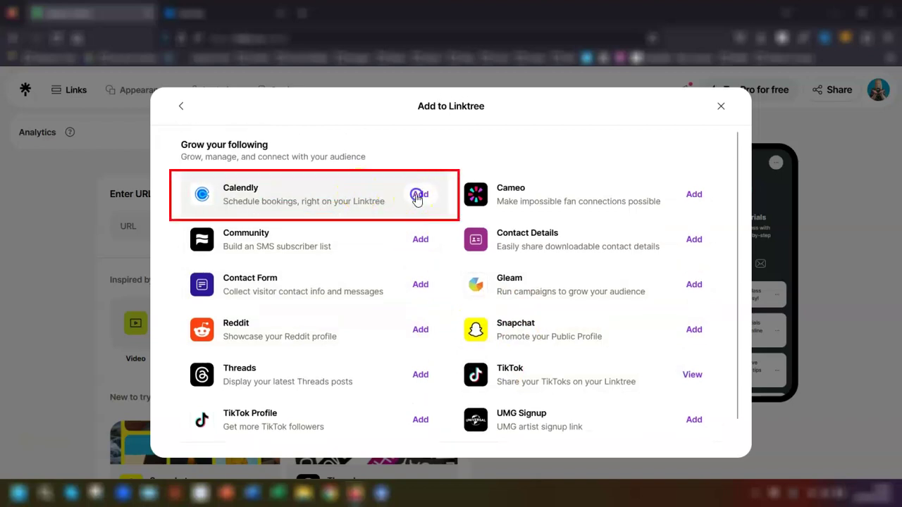
{"action": "left_click", "coordinate": [419, 194]}
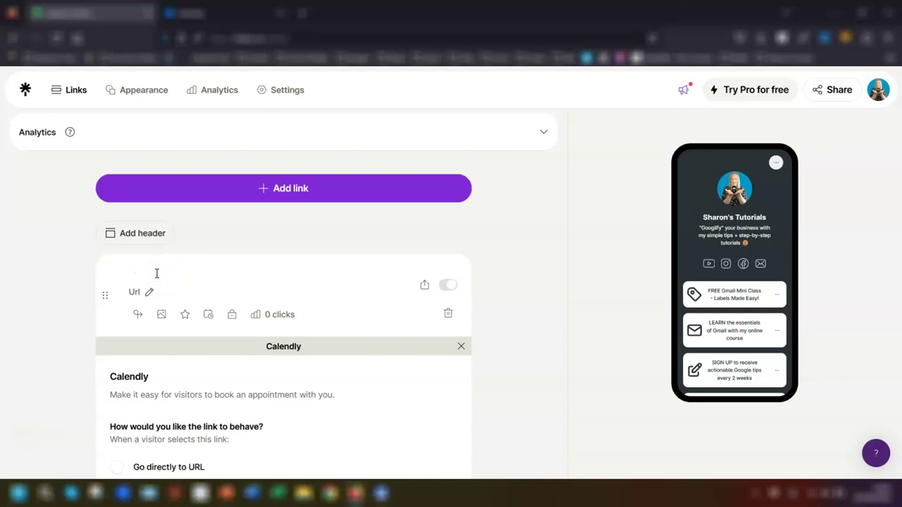
- Title the Calendly link "Book a Discovery Call with me" and set its URL to the 30 Minute Discovery Call link copied from Calendly
{"action": "type", "text": "B"}
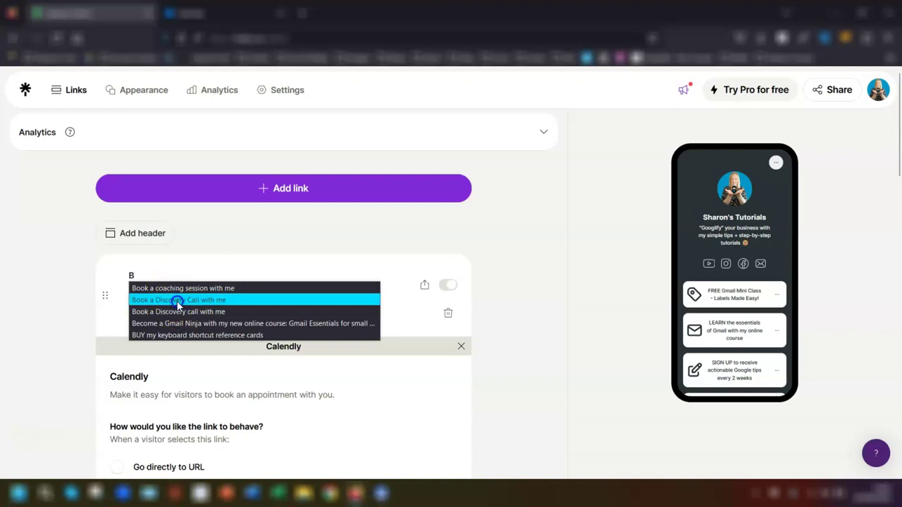
{"action": "left_click", "coordinate": [178, 300]}
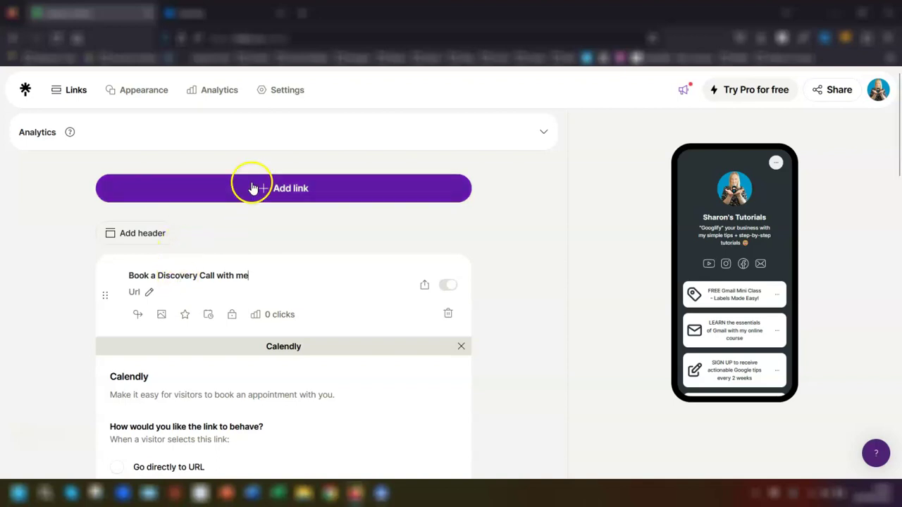
{"action": "left_click", "coordinate": [209, 14]}
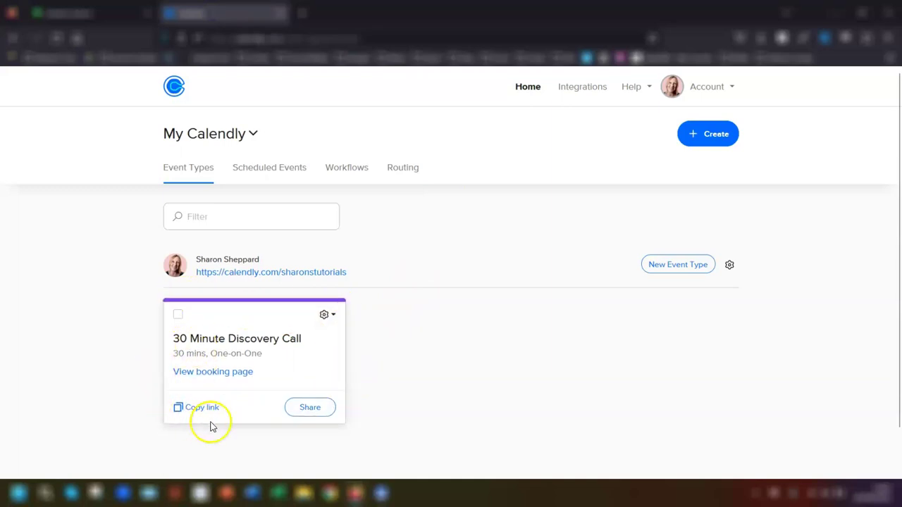
{"action": "left_click", "coordinate": [201, 417]}
{"action": "left_click", "coordinate": [67, 13]}
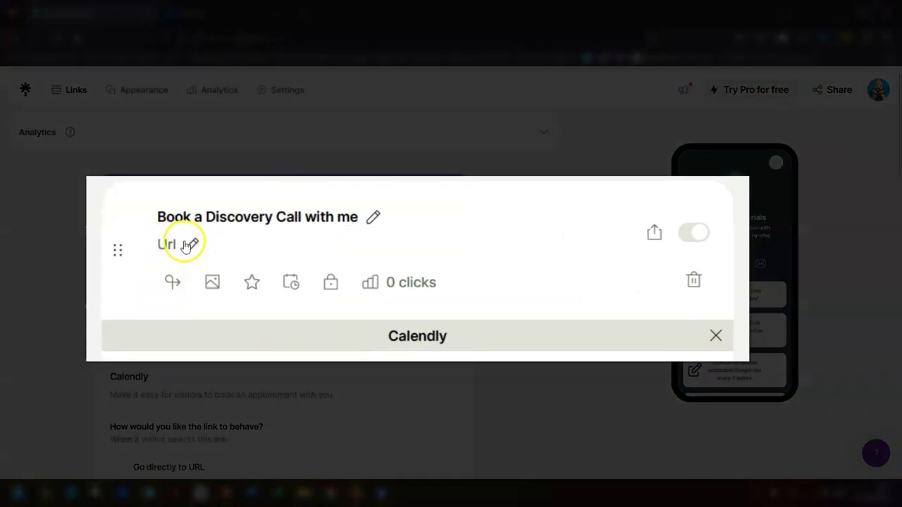
{"action": "left_click", "coordinate": [190, 245]}
{"action": "type", "text": "https://calendly.com/sharonstutorials/30min"}
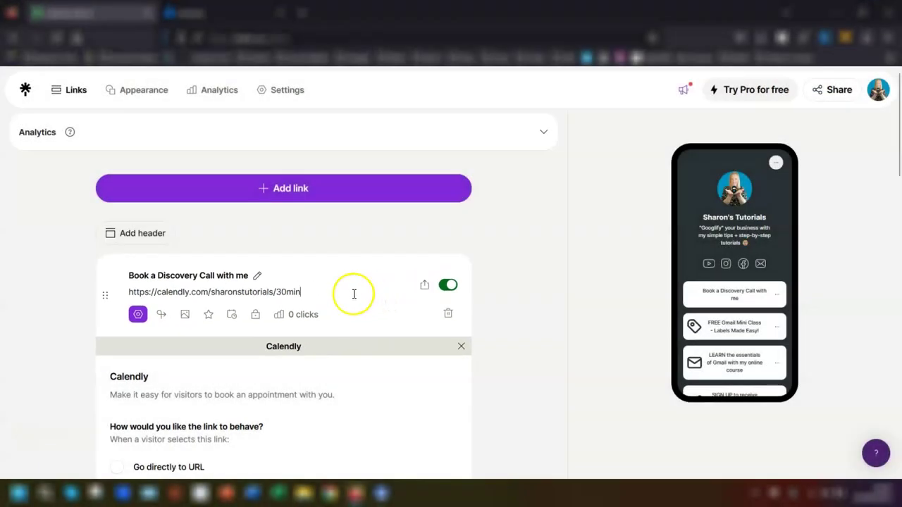
- Try the Go directly to URL behaviour by viewing the Calendly booking page it opens, and return to embedding the calendar on the Linktree
{"action": "scroll", "coordinate": [470, 285], "scroll_direction": "down", "scroll_amount": 2}
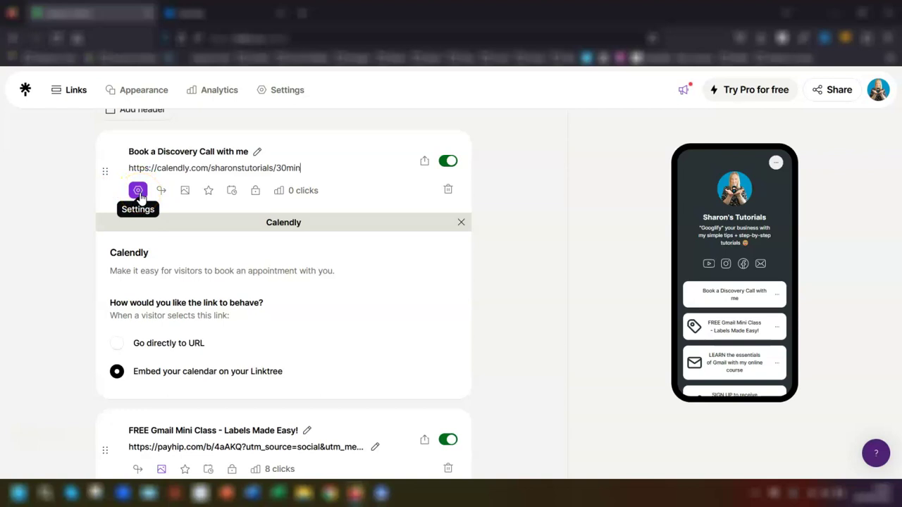
{"action": "scroll", "coordinate": [236, 316], "scroll_direction": "down", "scroll_amount": 1}
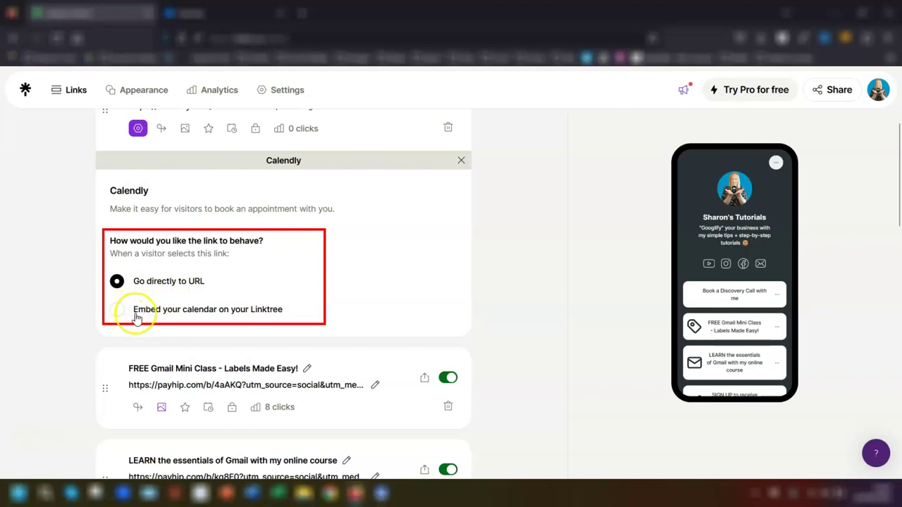
{"action": "scroll", "coordinate": [147, 313], "scroll_direction": "up", "scroll_amount": 2}
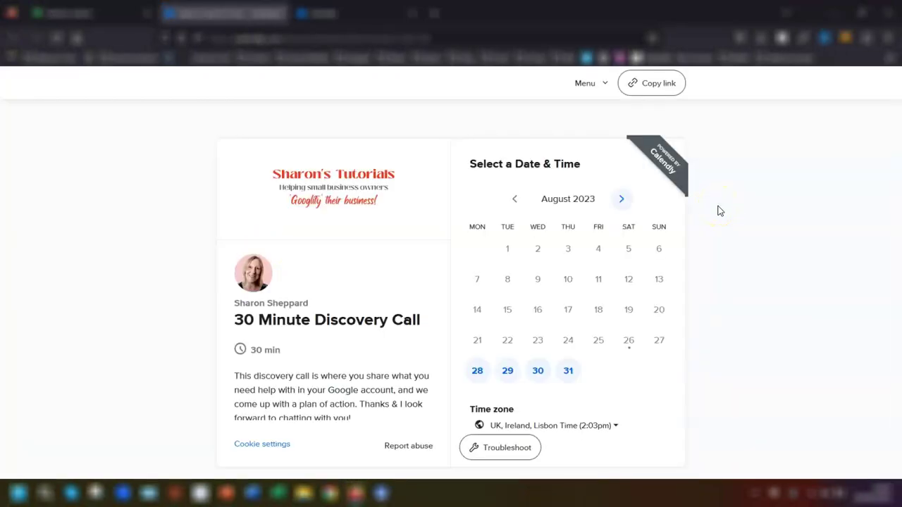
{"action": "left_click", "coordinate": [709, 207]}
{"action": "left_click", "coordinate": [278, 17]}
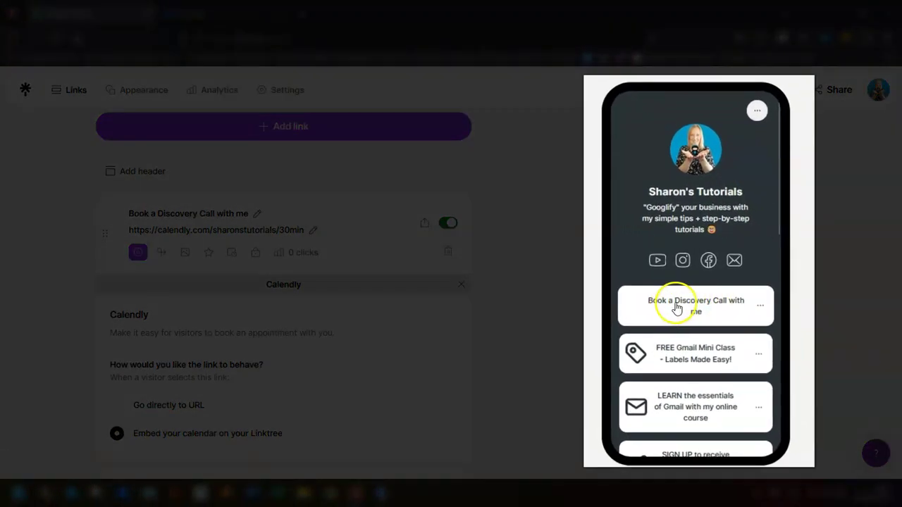
- Check the embedded booking calendar and the list of links in the phone preview
{"action": "left_click", "coordinate": [683, 308]}
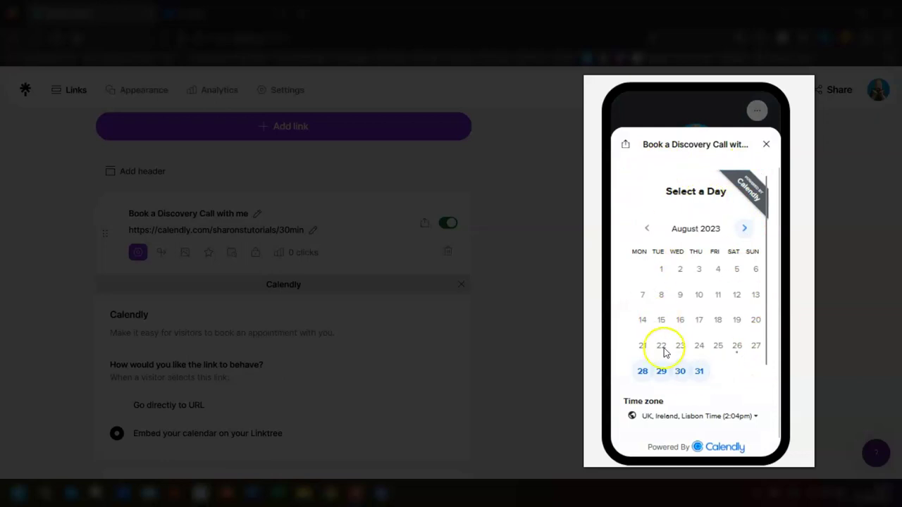
{"action": "scroll", "coordinate": [690, 275], "scroll_direction": "down", "scroll_amount": 2}
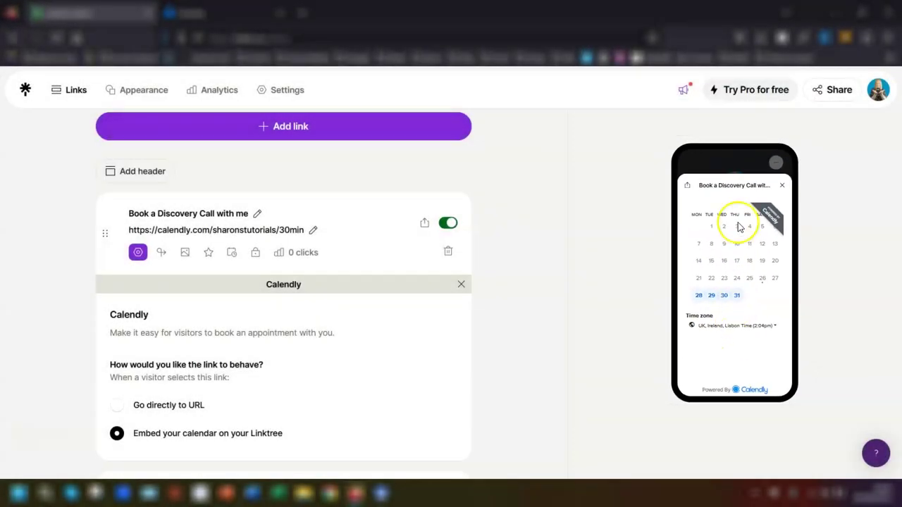
{"action": "key", "text": "Escape"}
{"action": "scroll", "coordinate": [713, 290], "scroll_direction": "down", "scroll_amount": 1}
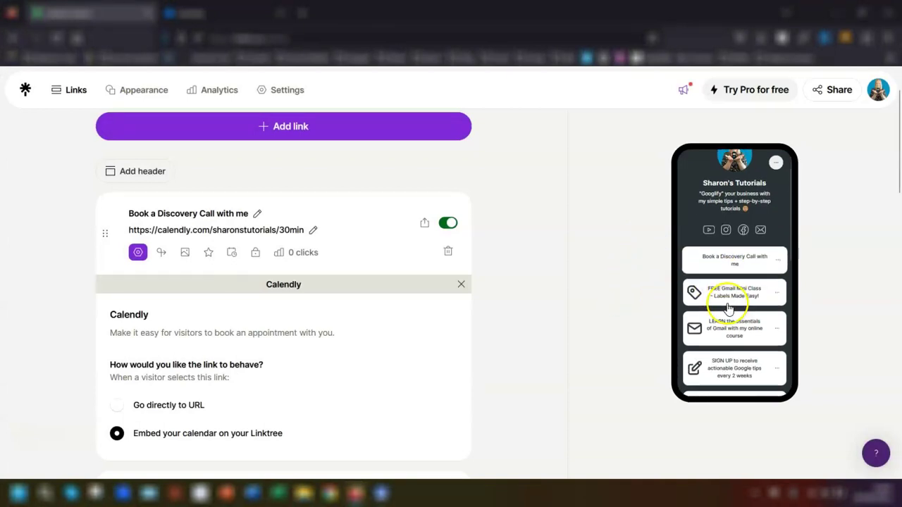
{"action": "scroll", "coordinate": [717, 362], "scroll_direction": "down", "scroll_amount": 1}
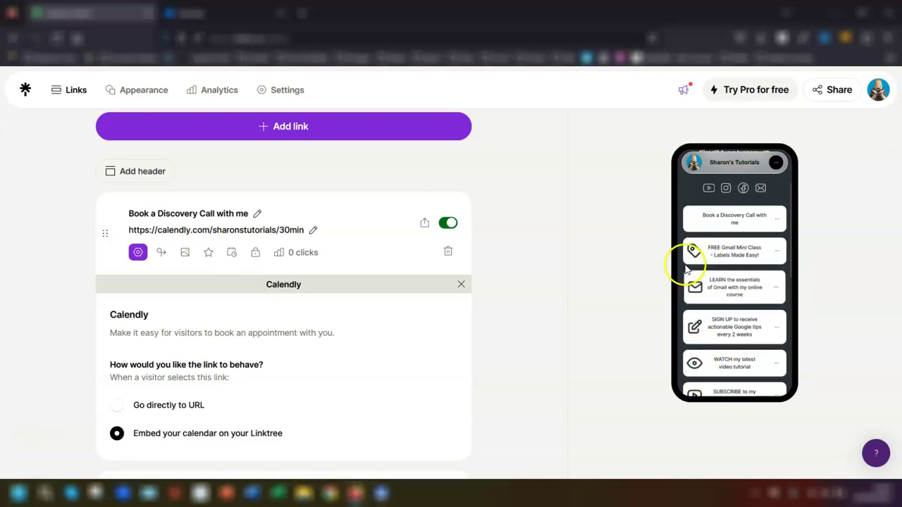
{"action": "scroll", "coordinate": [712, 278], "scroll_direction": "up", "scroll_amount": 2}
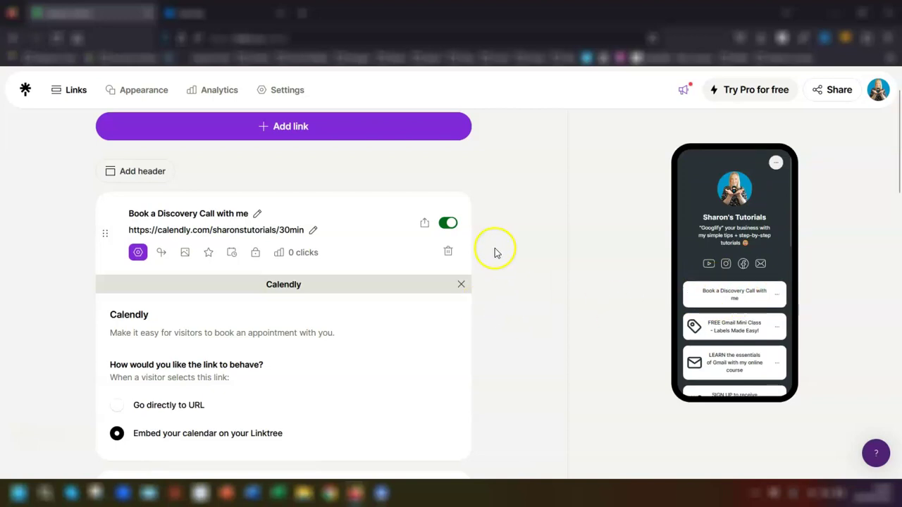
- Set the Book a Discovery Call link's thumbnail to the Tabler calendar icon with a 1, found by searching "calendar"
{"action": "left_click", "coordinate": [184, 253]}
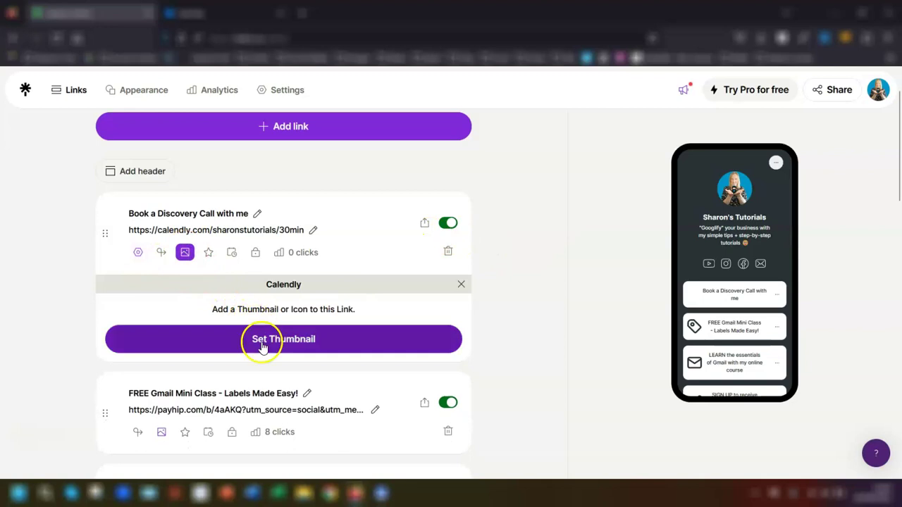
{"action": "left_click", "coordinate": [302, 343]}
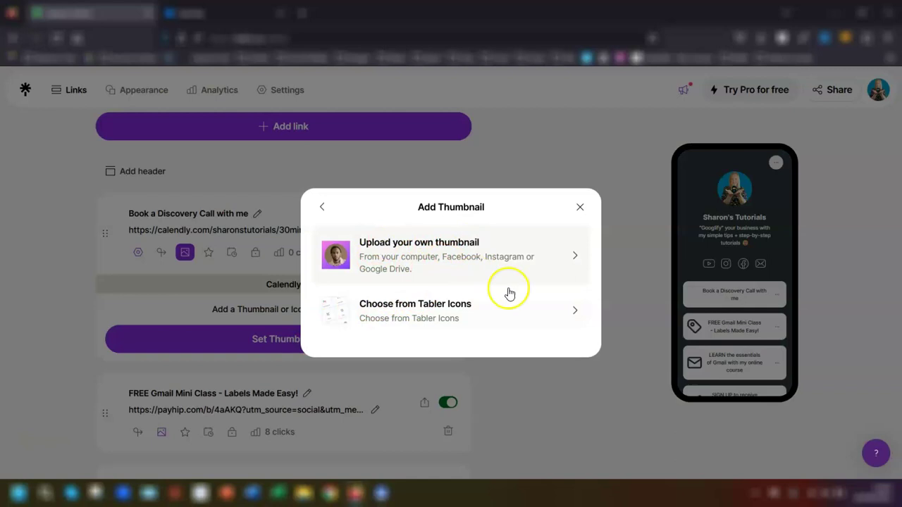
{"action": "left_click", "coordinate": [433, 313]}
{"action": "left_click", "coordinate": [375, 197]}
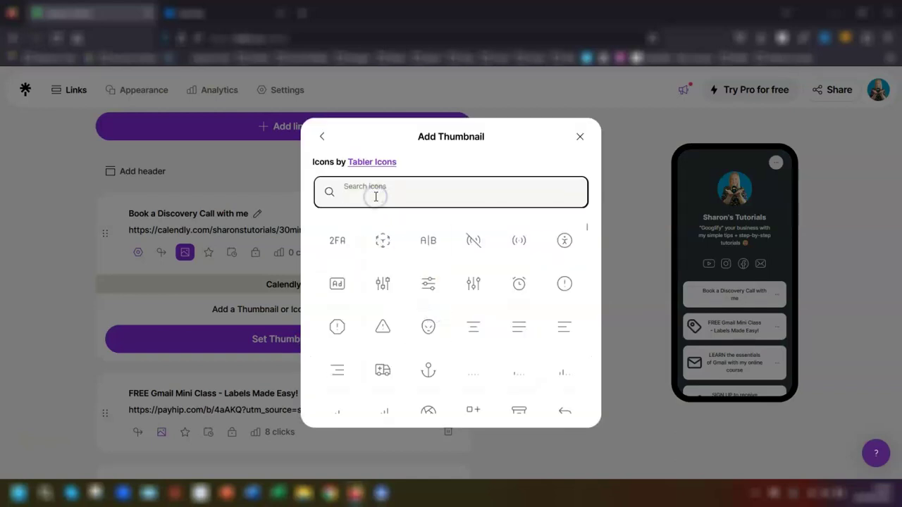
{"action": "type", "text": "calendar"}
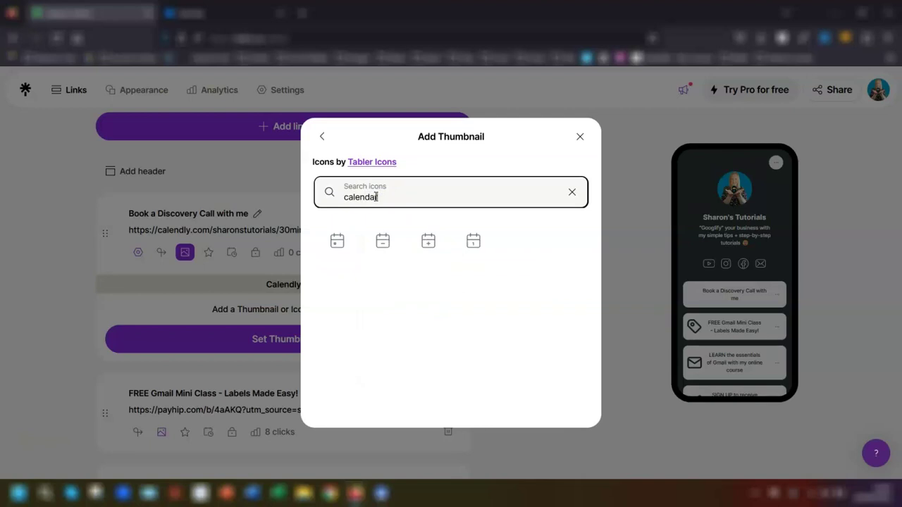
{"action": "left_click", "coordinate": [473, 242]}
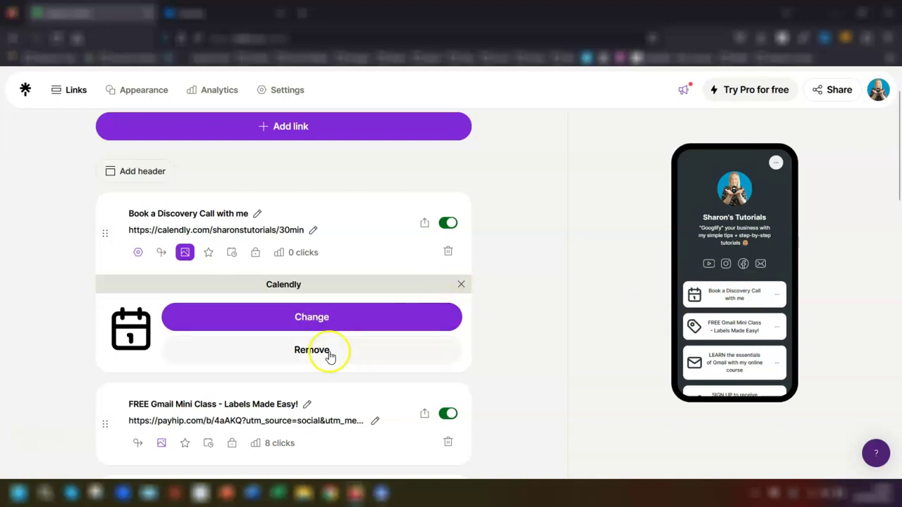
{"action": "scroll", "coordinate": [229, 340], "scroll_direction": "down", "scroll_amount": 1}
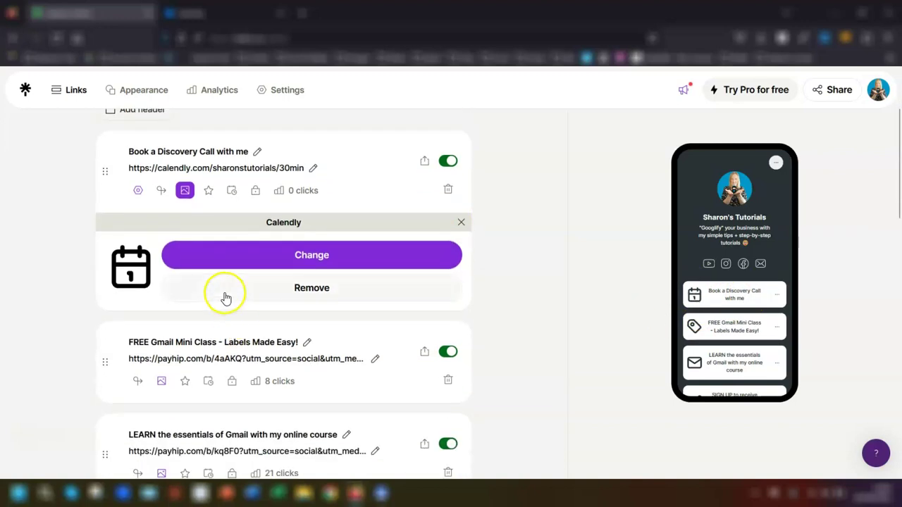
{"action": "scroll", "coordinate": [225, 298], "scroll_direction": "up", "scroll_amount": 1}
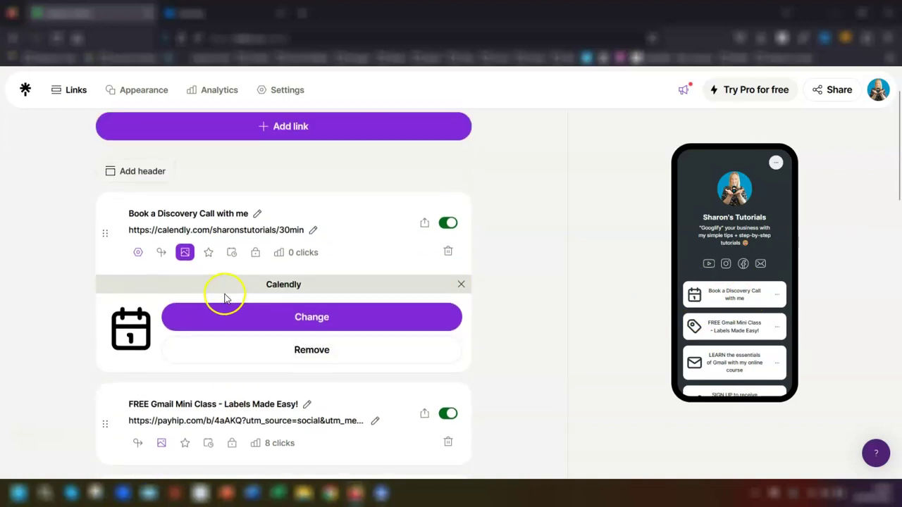
- Return to the link's Calendly settings and open the live Linktree from the sharing options to view the new booking link
{"action": "left_click", "coordinate": [139, 255]}
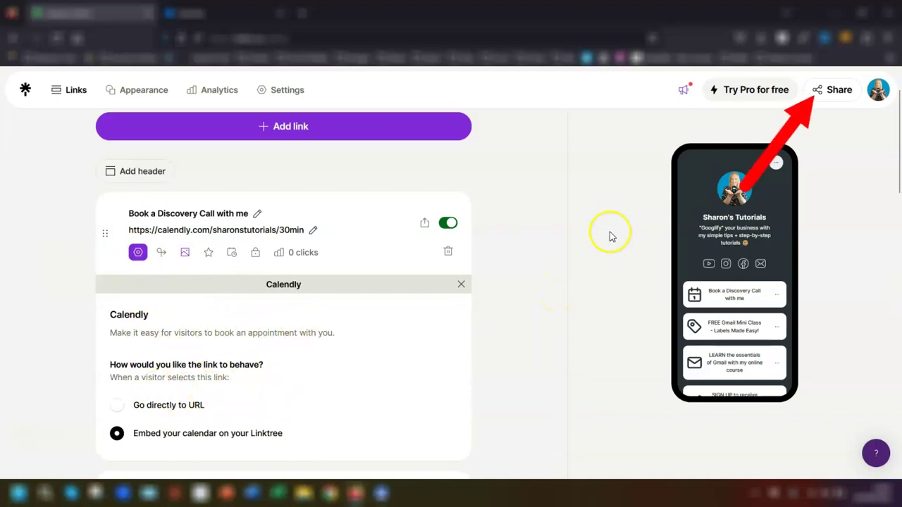
{"action": "left_click", "coordinate": [833, 92]}
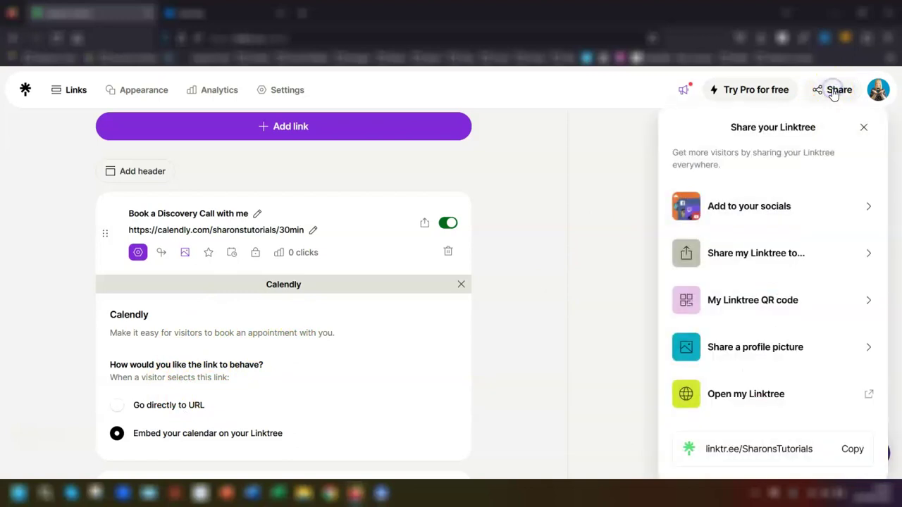
{"action": "left_click", "coordinate": [732, 399]}
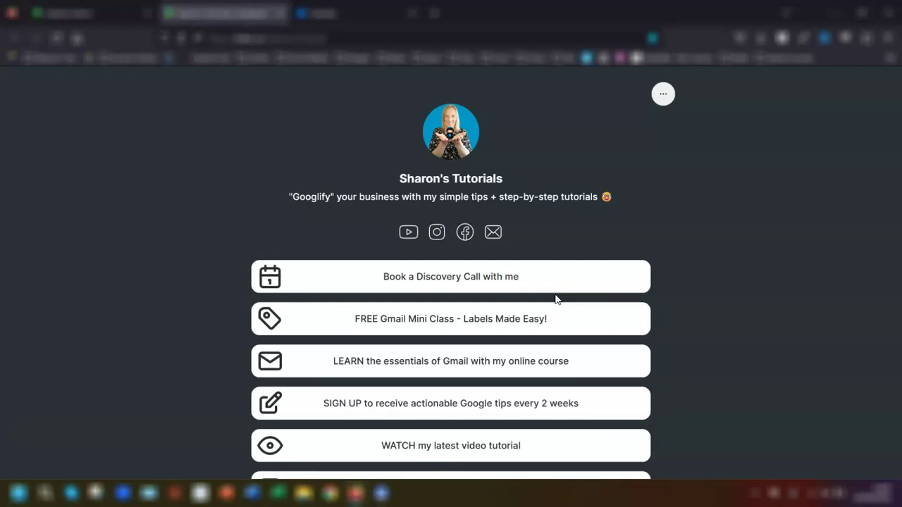
{"action": "scroll", "coordinate": [638, 226], "scroll_direction": "down", "scroll_amount": 1}
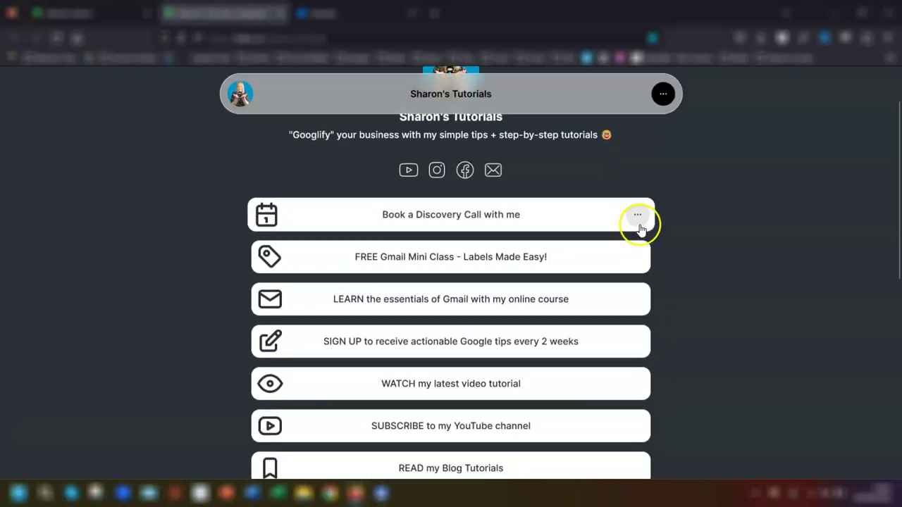
- Open the Book a Discovery Call with me link and choose the 2:00pm slot on Wednesday, August 30, 2023 in its embedded calendar
{"action": "scroll", "coordinate": [640, 226], "scroll_direction": "up", "scroll_amount": 1}
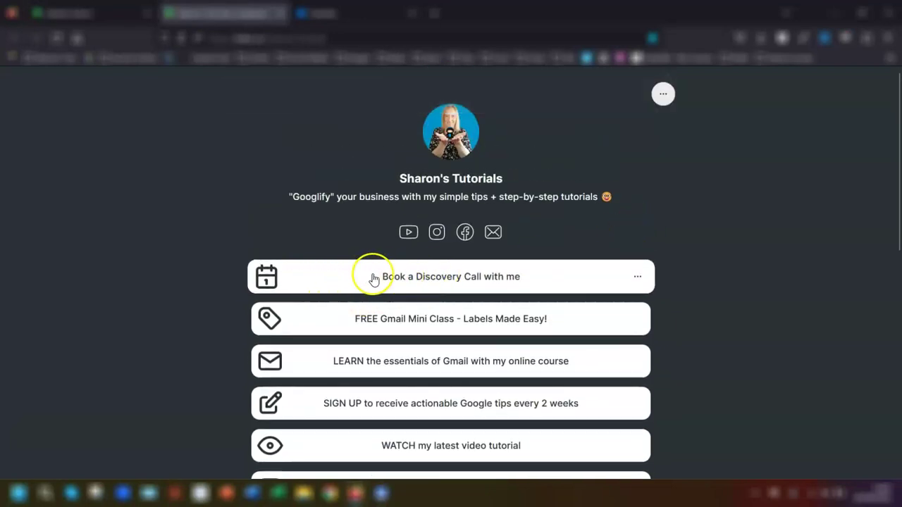
{"action": "left_click", "coordinate": [409, 282]}
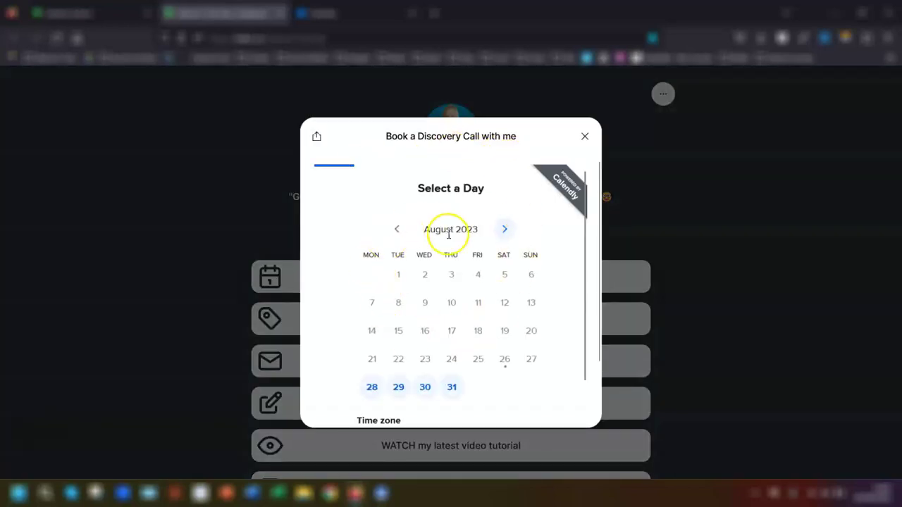
{"action": "left_click", "coordinate": [425, 388]}
{"action": "scroll", "coordinate": [420, 391], "scroll_direction": "down", "scroll_amount": 3}
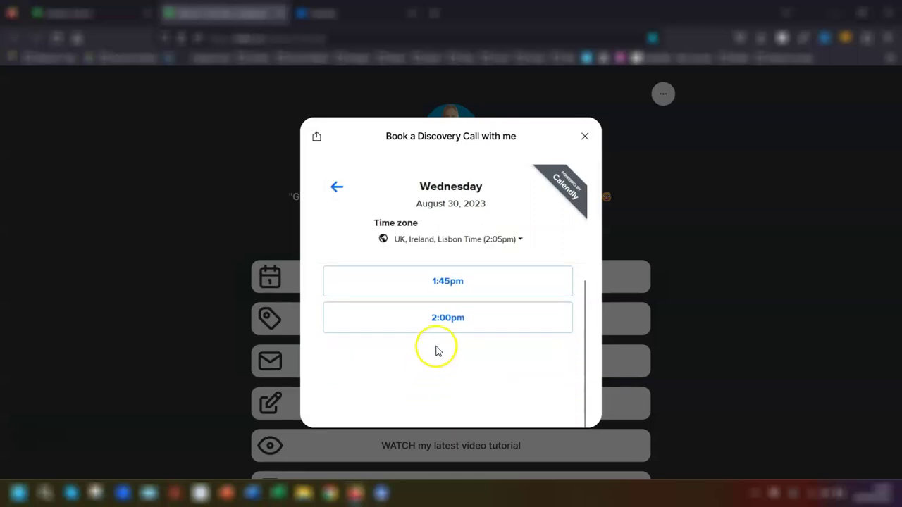
{"action": "left_click", "coordinate": [435, 317]}
{"action": "left_click", "coordinate": [495, 321]}
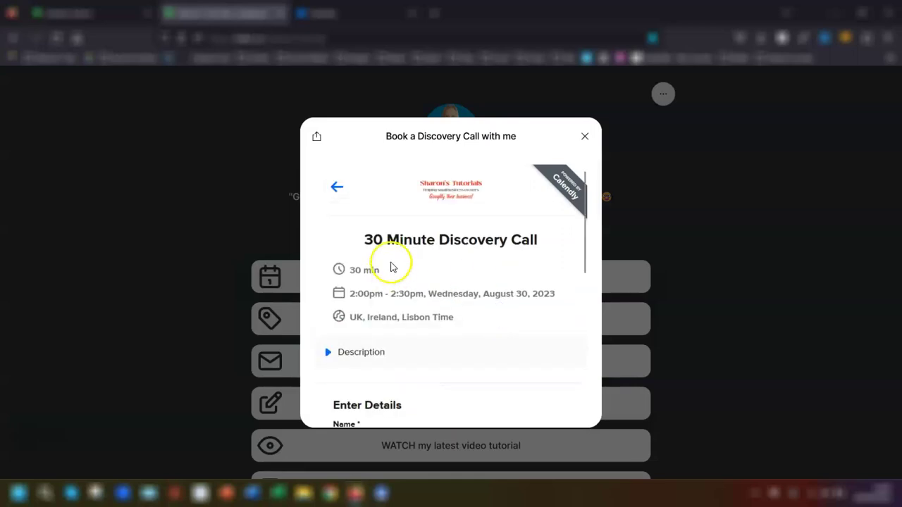
- Review the discovery call's description and the booking form's questions, and close the booking window without scheduling the event
{"action": "scroll", "coordinate": [495, 243], "scroll_direction": "down", "scroll_amount": 2}
{"action": "left_click", "coordinate": [341, 218]}
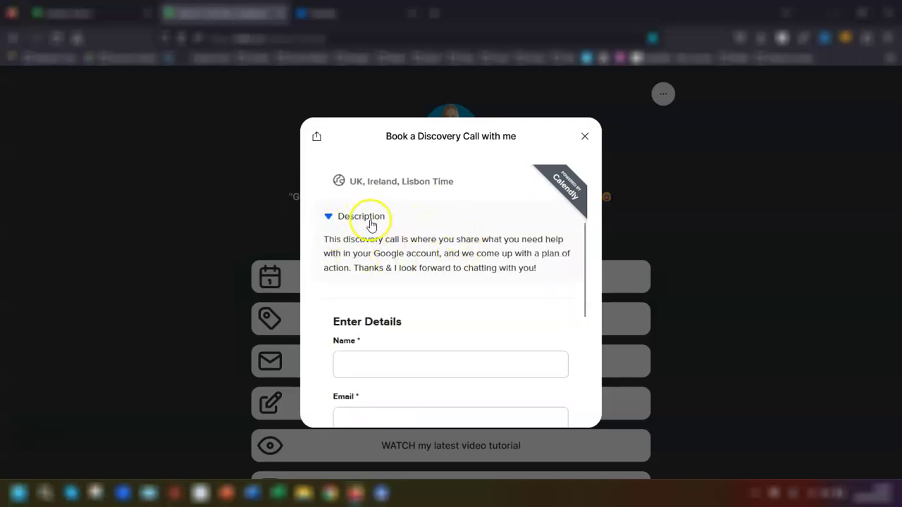
{"action": "left_click", "coordinate": [370, 217]}
{"action": "scroll", "coordinate": [453, 247], "scroll_direction": "down", "scroll_amount": 4}
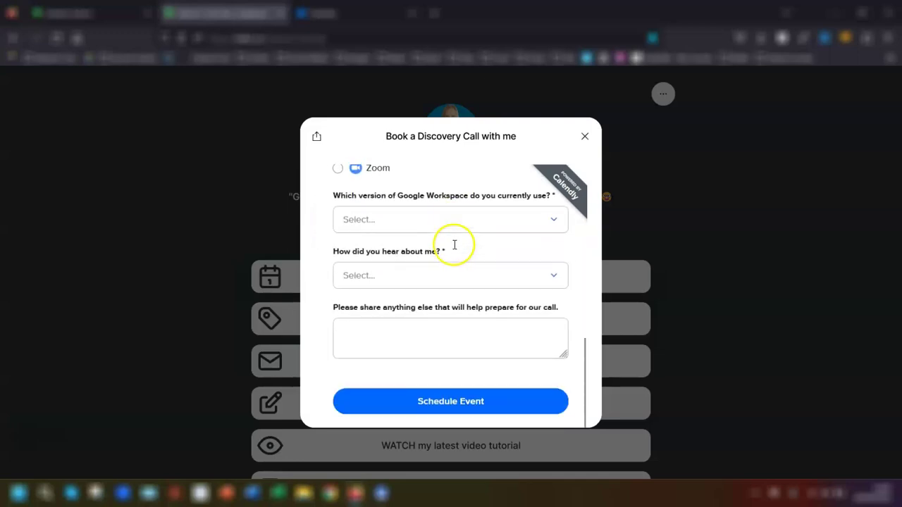
{"action": "scroll", "coordinate": [455, 247], "scroll_direction": "up", "scroll_amount": 10}
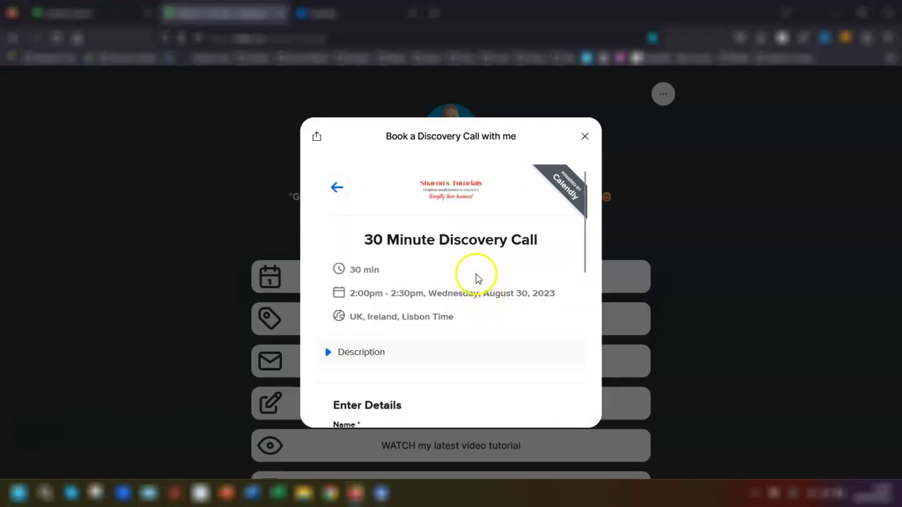
{"action": "left_click", "coordinate": [607, 148]}
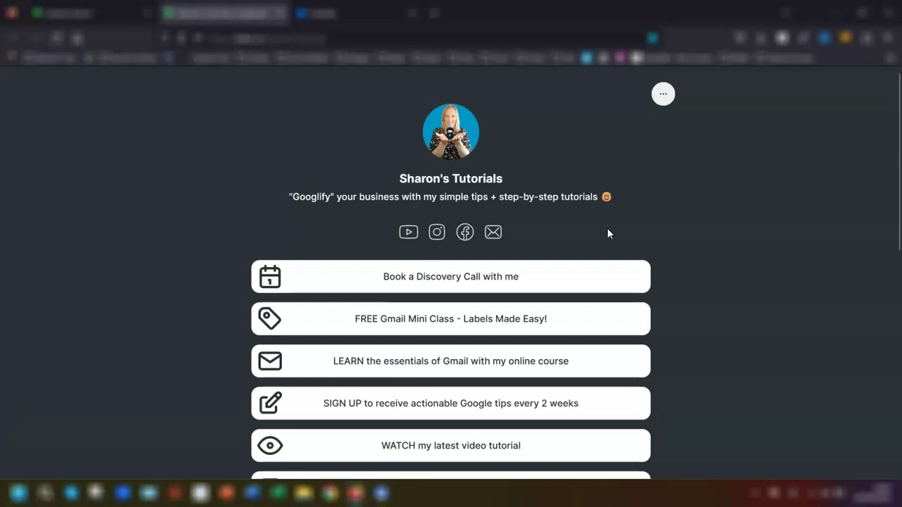
- Open the WATCH my latest video tutorial link on the live Linktree to view its embedded video
{"action": "scroll", "coordinate": [638, 243], "scroll_direction": "down", "scroll_amount": 2}
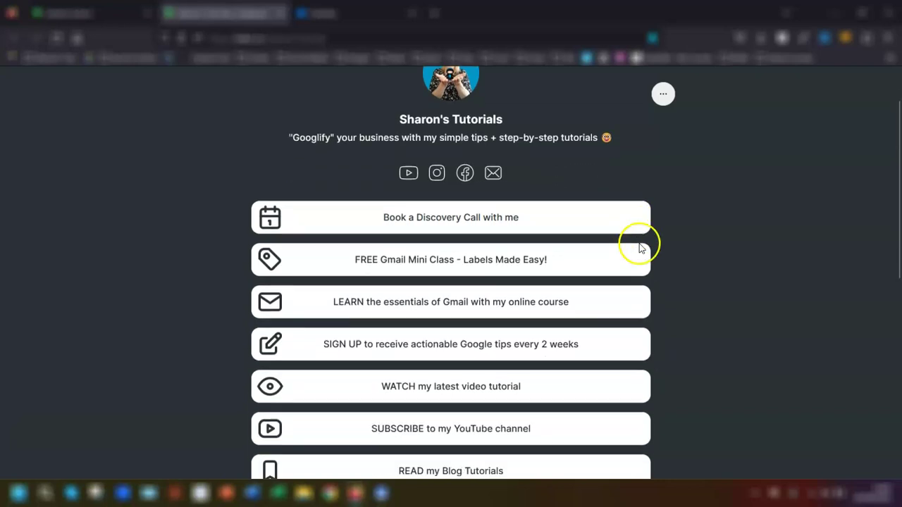
{"action": "scroll", "coordinate": [639, 246], "scroll_direction": "down", "scroll_amount": 1}
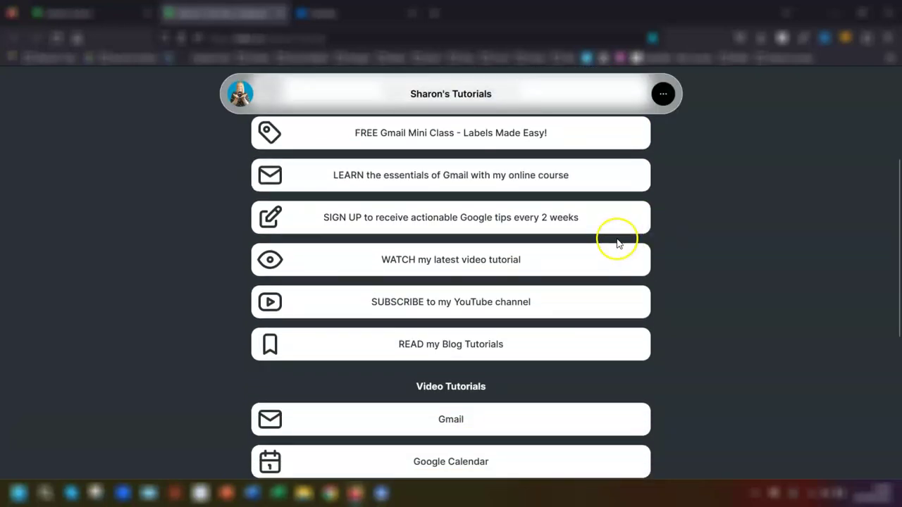
{"action": "left_click", "coordinate": [451, 259]}
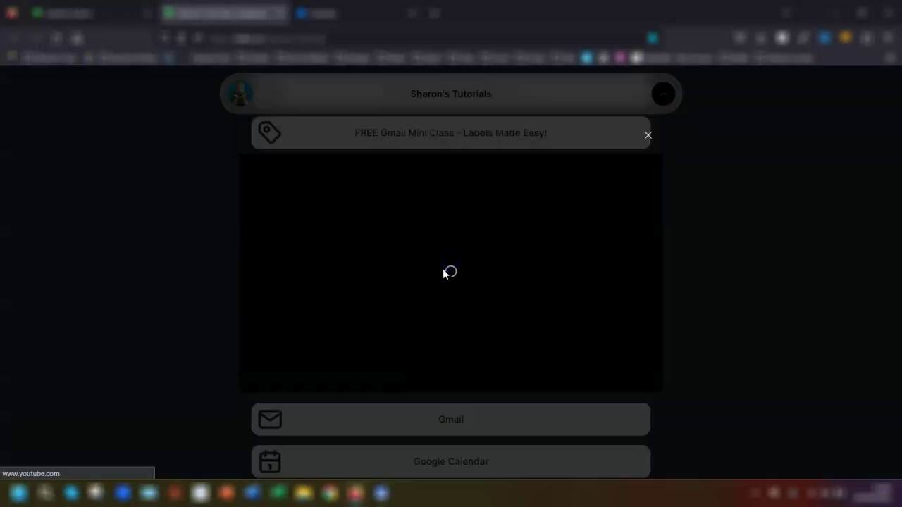